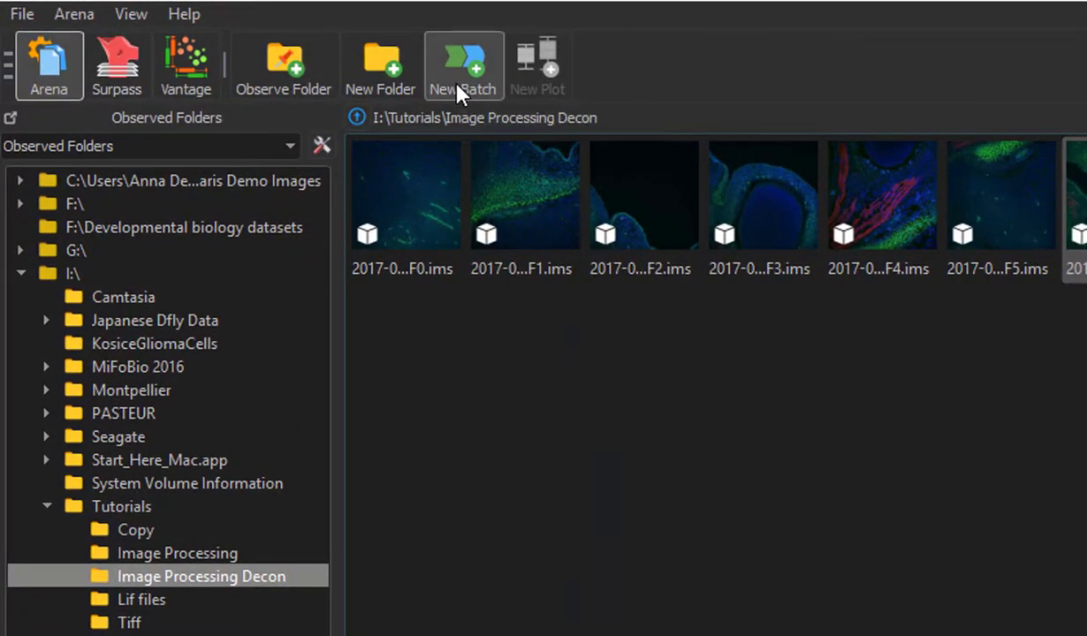
Start a new batch in the Image Processing Decon folder and return to its image processing setup
left_click(458, 88)
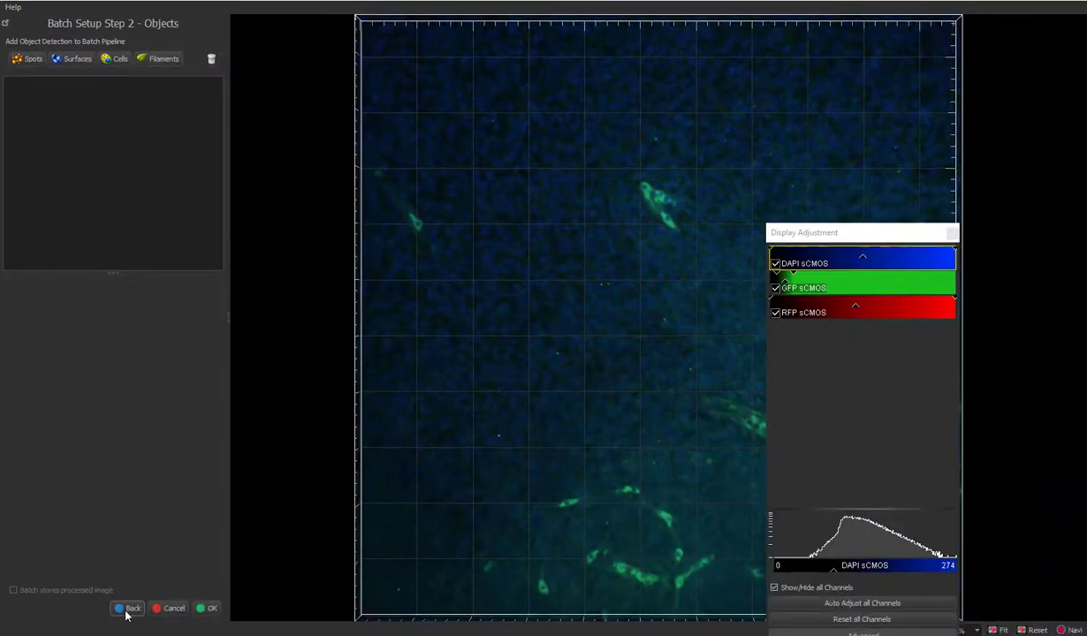
left_click(128, 609)
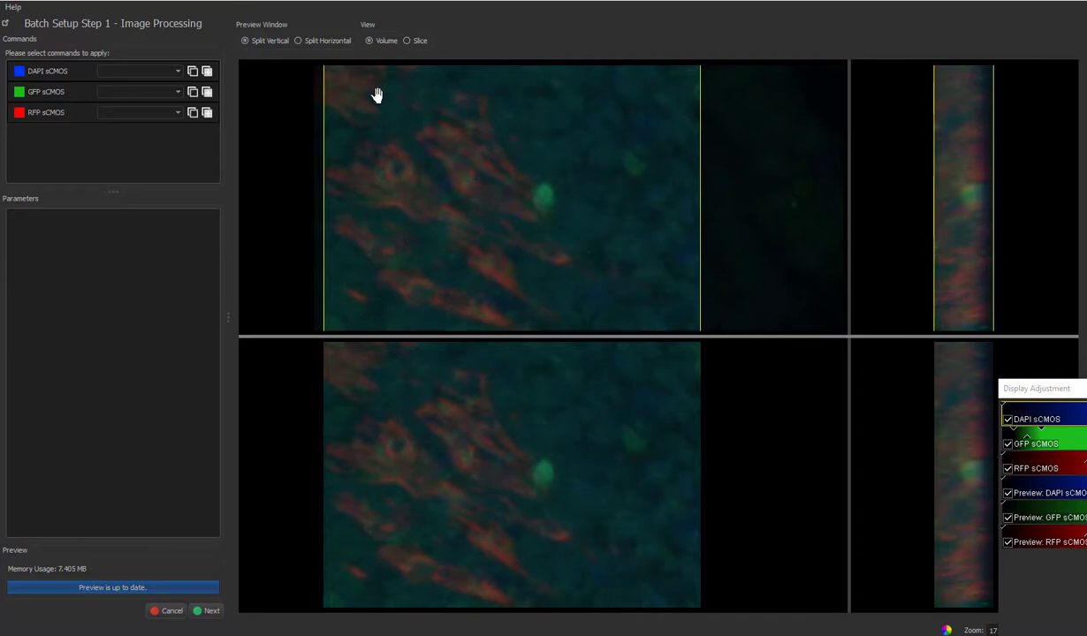
Apply Deconvolution to the DAPI sCMOS channel with Silicone Oil (1.4) as the immersion medium
left_click(206, 72)
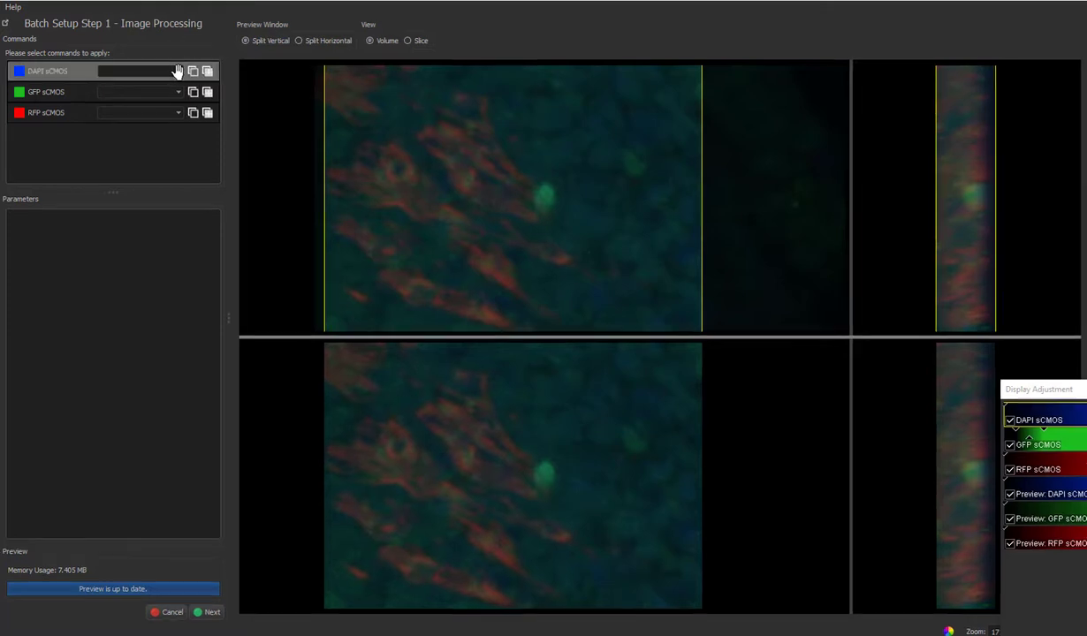
left_click(177, 70)
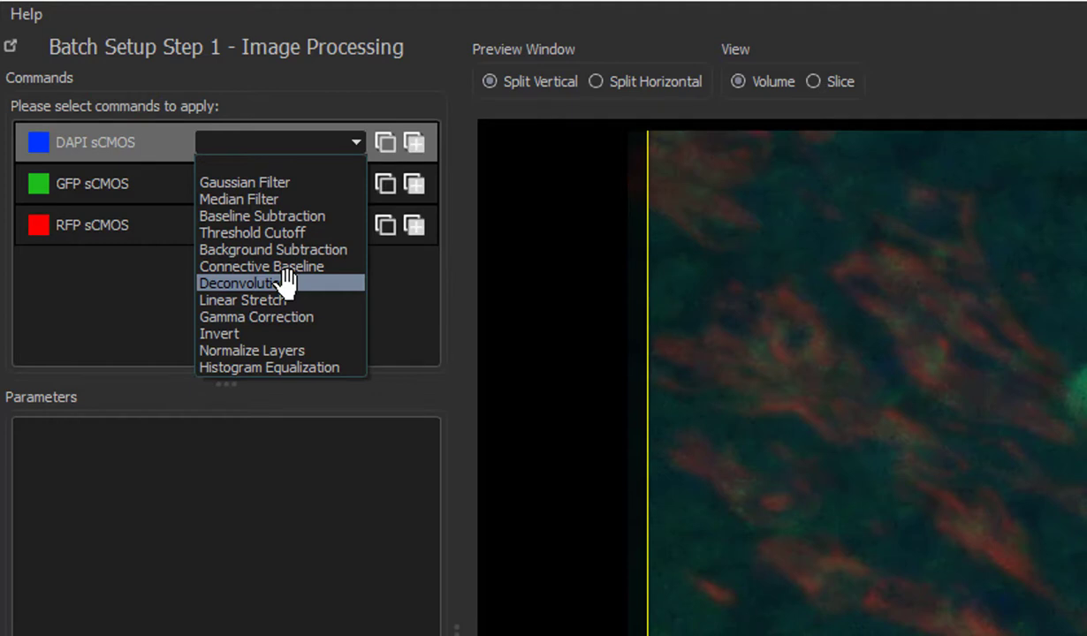
left_click(286, 283)
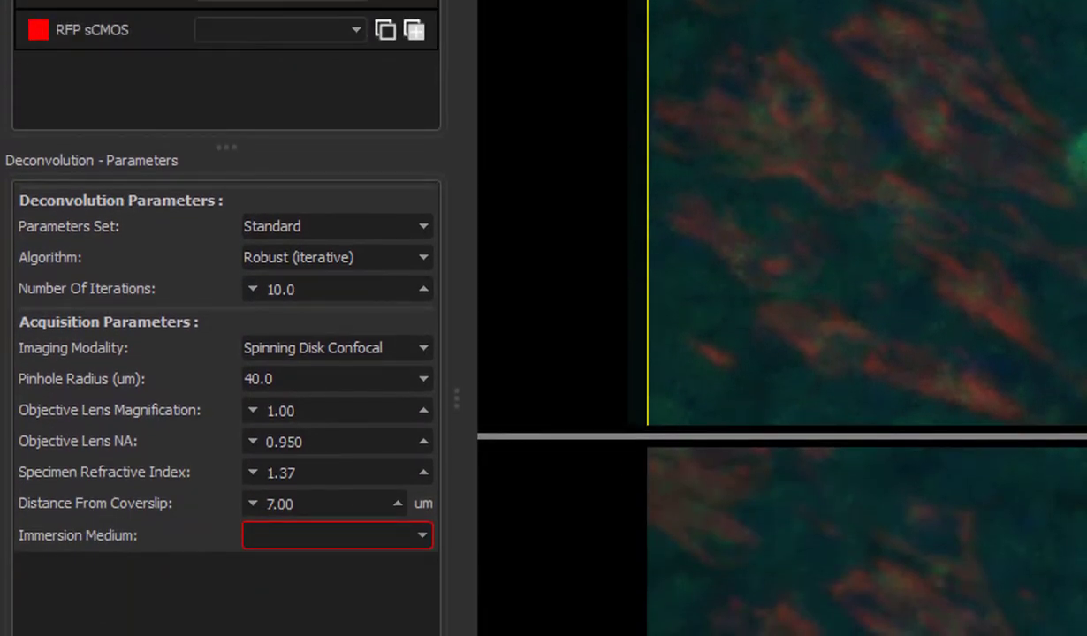
left_click(420, 533)
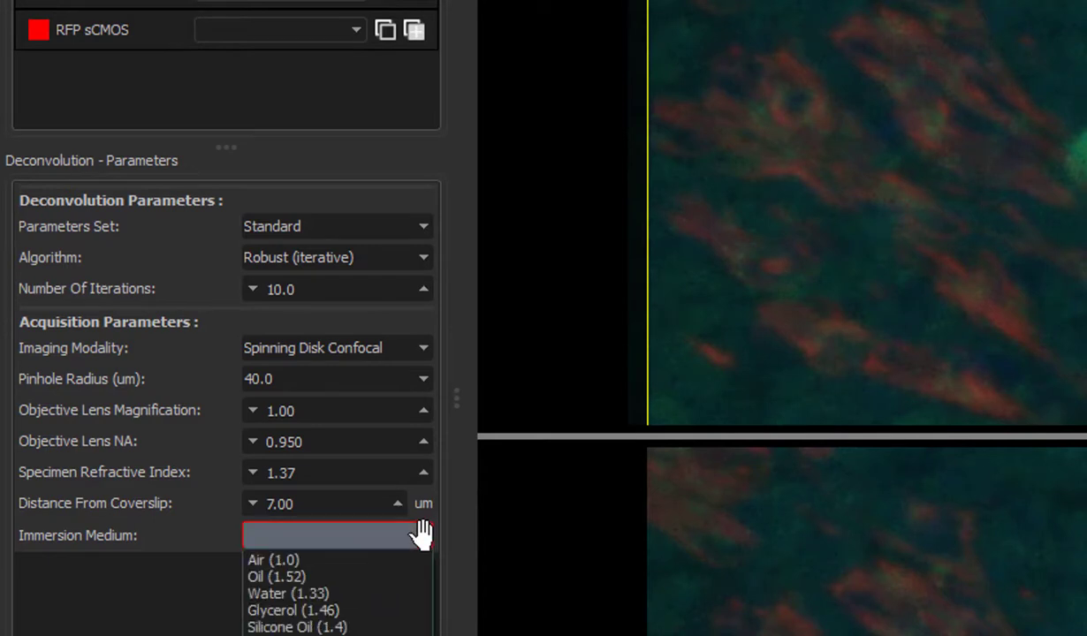
left_click(338, 625)
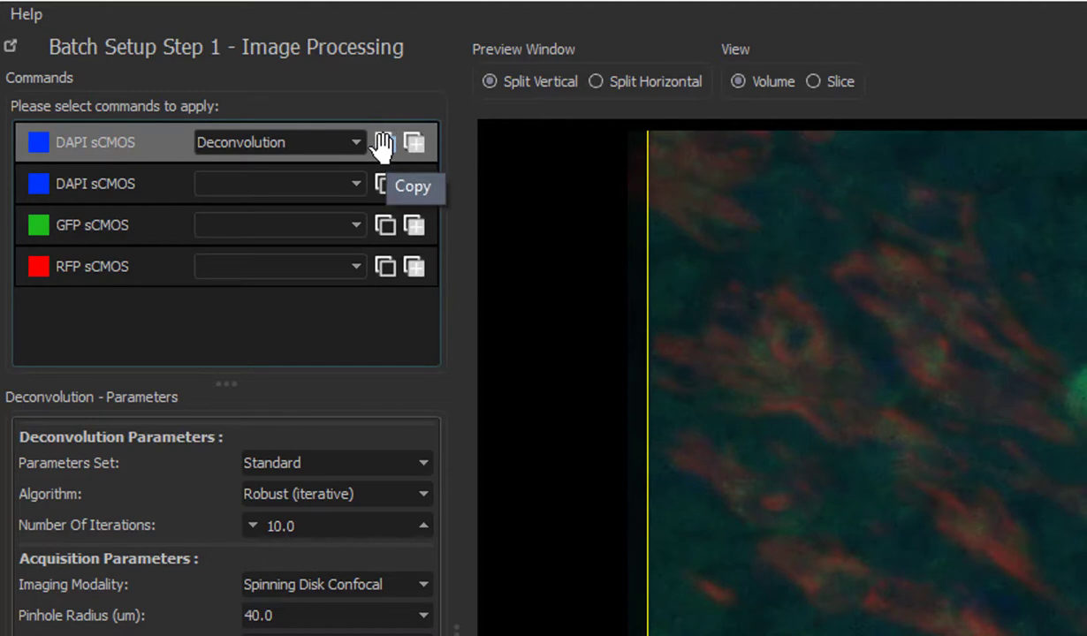
Copy the DAPI channel's Deconvolution command to the GFP sCMOS and RFP sCMOS channels
left_click(383, 142)
left_click(412, 223)
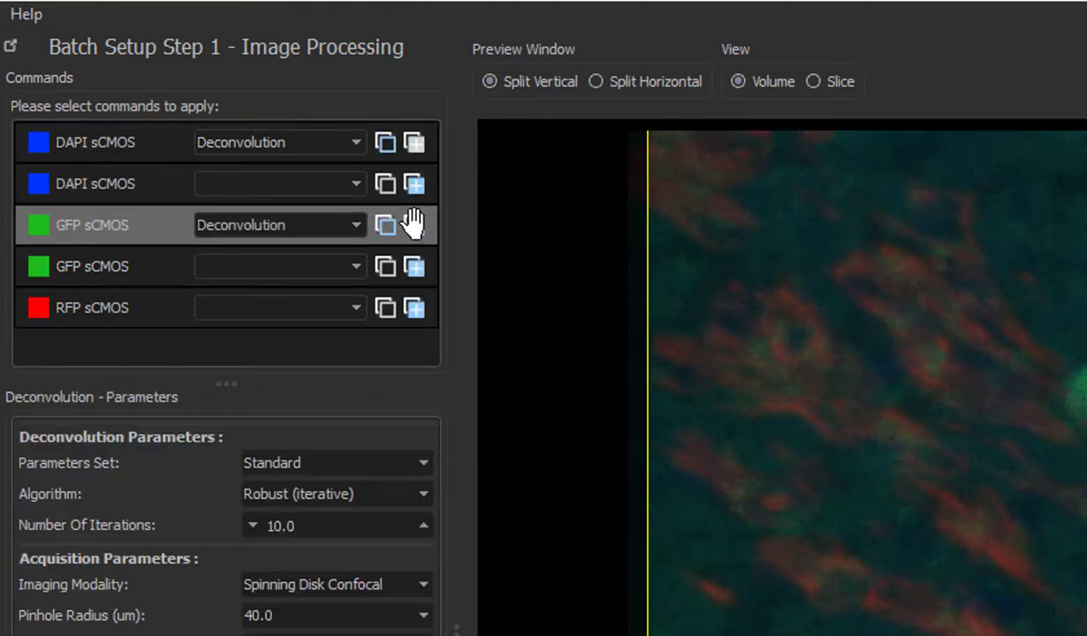
left_click(413, 308)
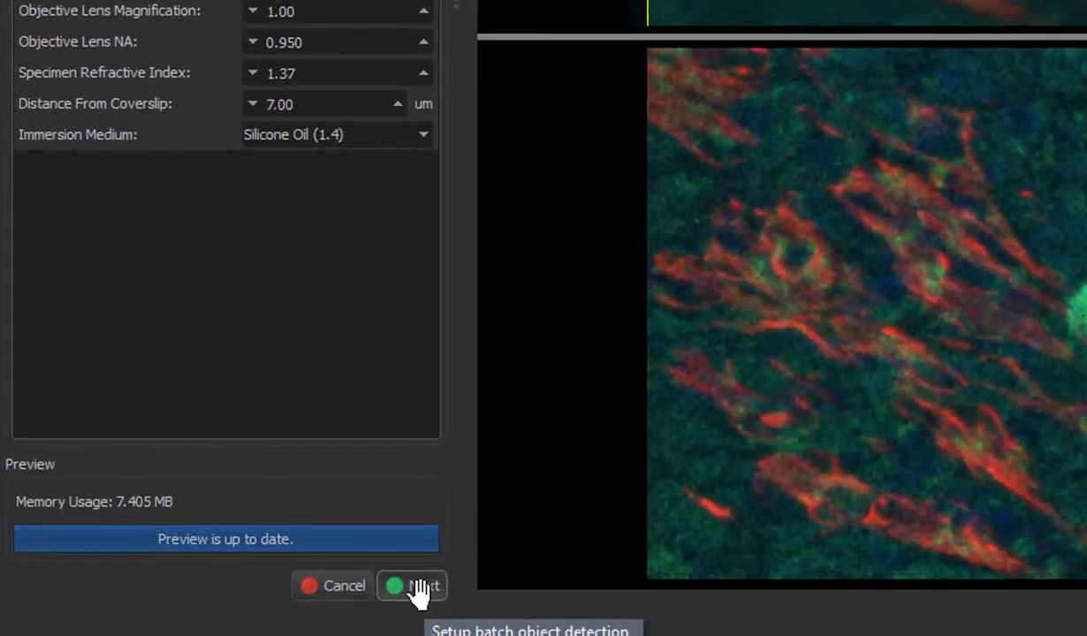
Finish the batch setup without adding object detection and name the batch "Deconvolution Batch"
left_click(419, 594)
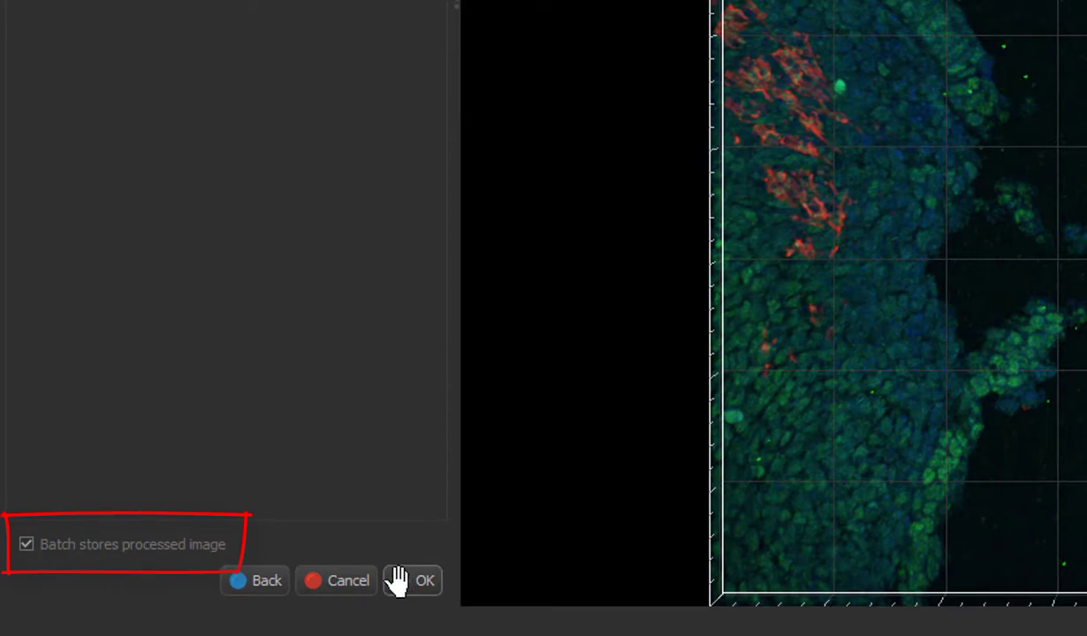
left_click(397, 581)
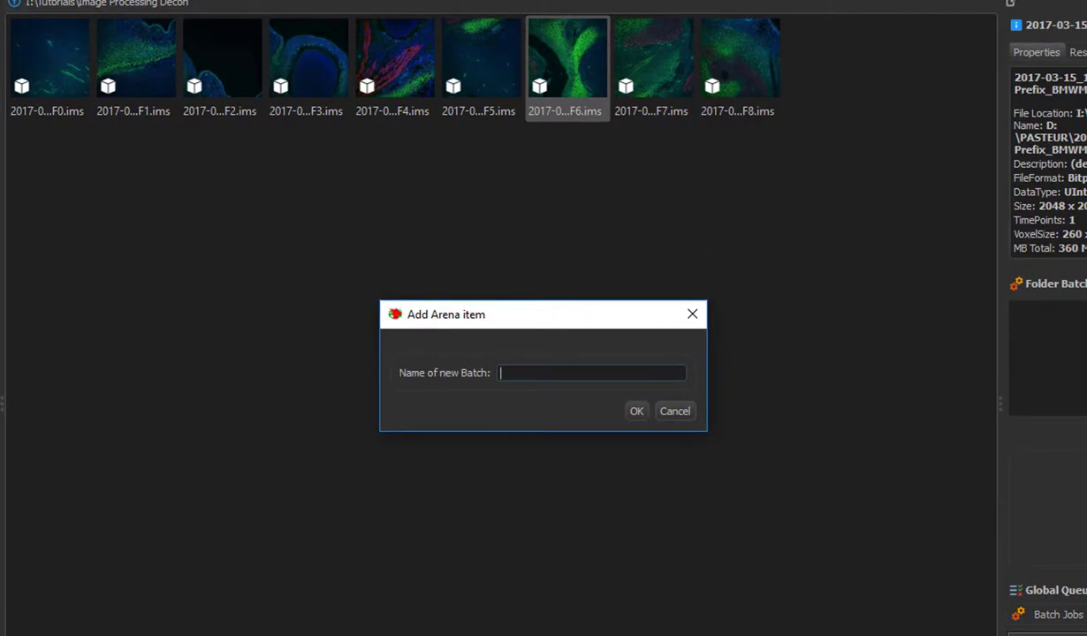
type("Deconvolution Batch")
key("Return")
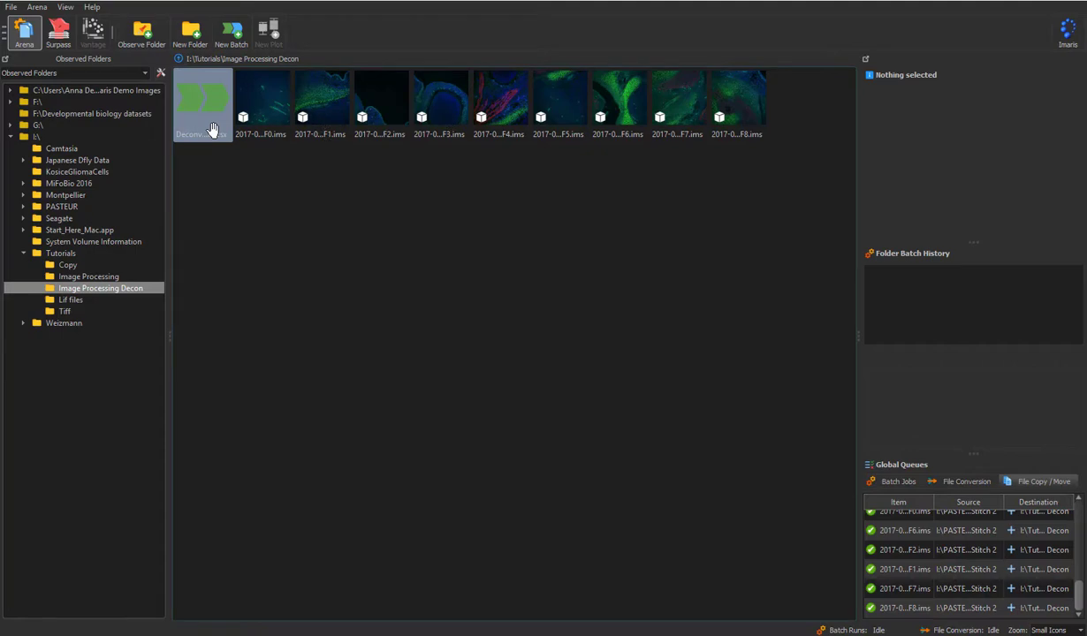
Show the Deconvolution Batch file in Explorer, then minimize the file window
left_click(212, 130)
right_click(213, 133)
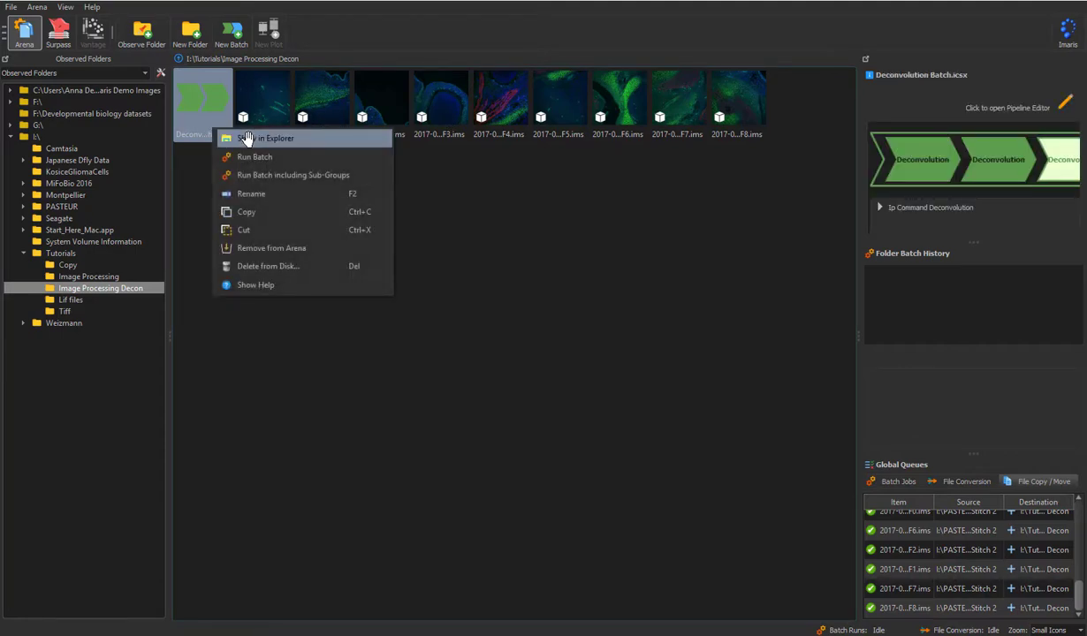
left_click(246, 138)
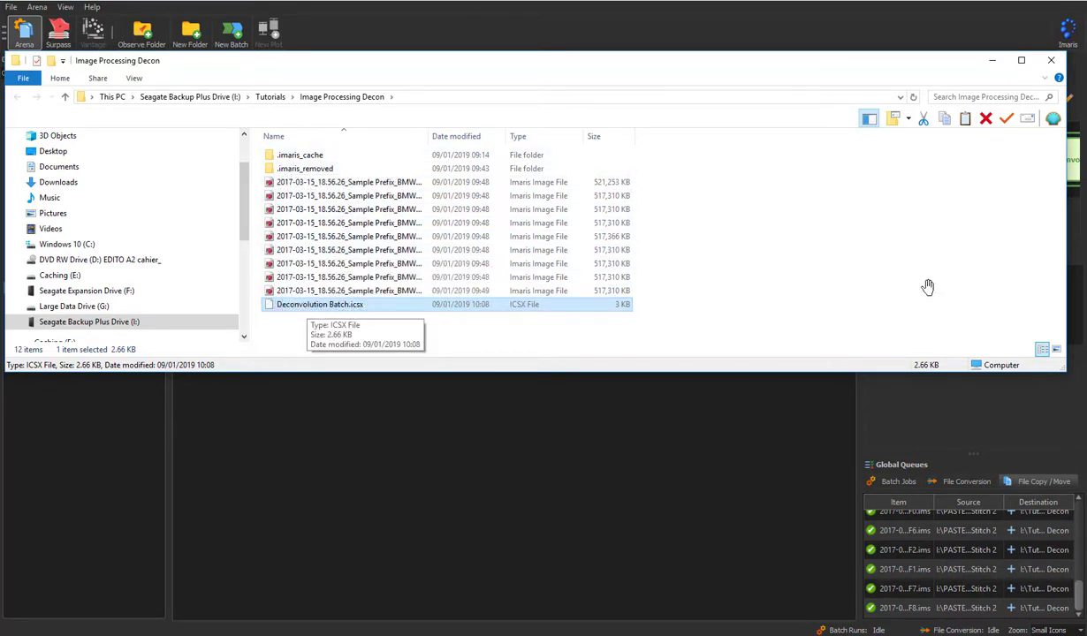
left_click(991, 60)
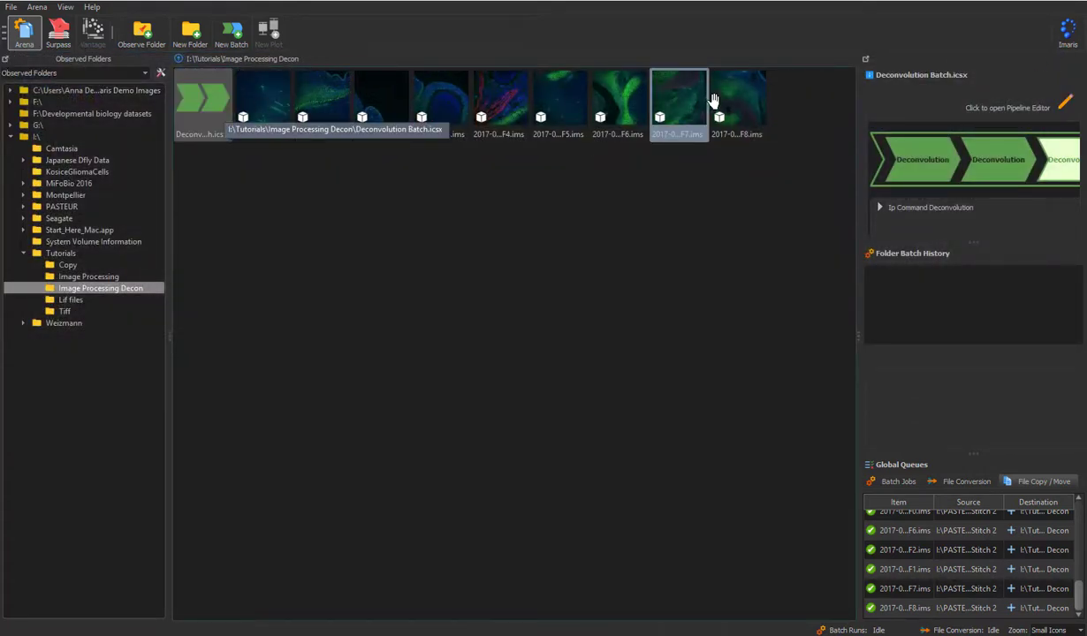
Enlarge the batch details area and examine the Ip Command Deconvolution parameters of Deconvolution Batch
left_click_drag(824, 104, 765, 107)
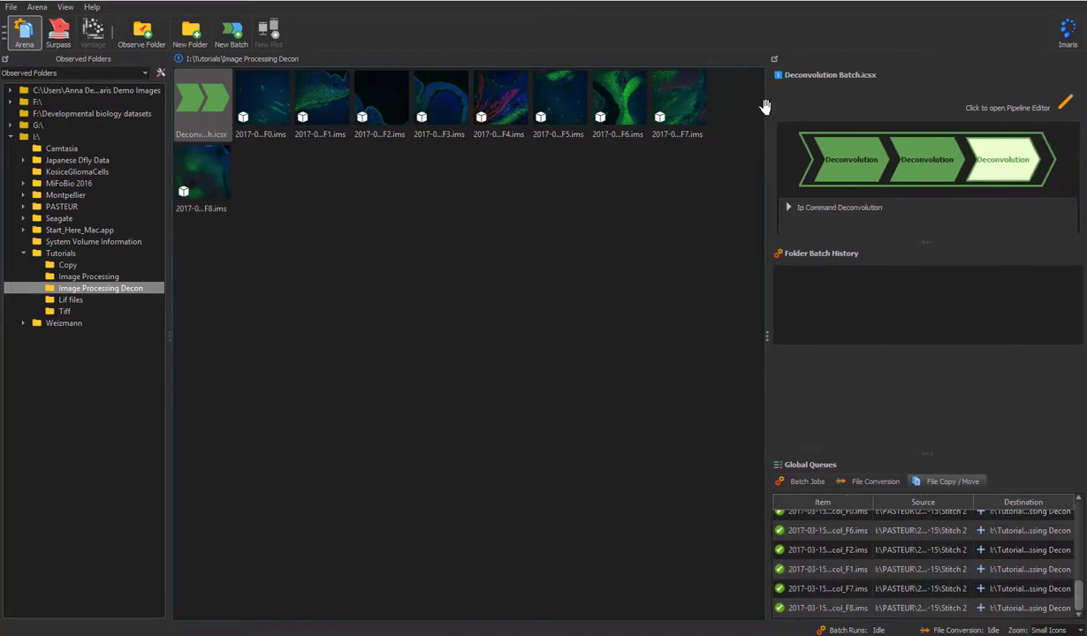
left_click(217, 107)
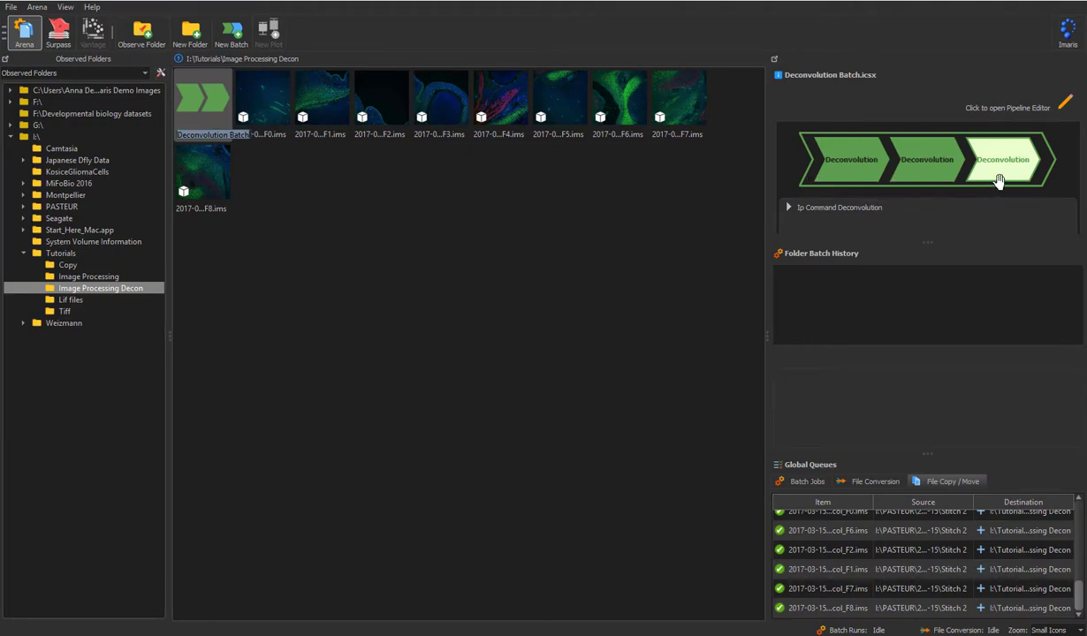
left_click(788, 207)
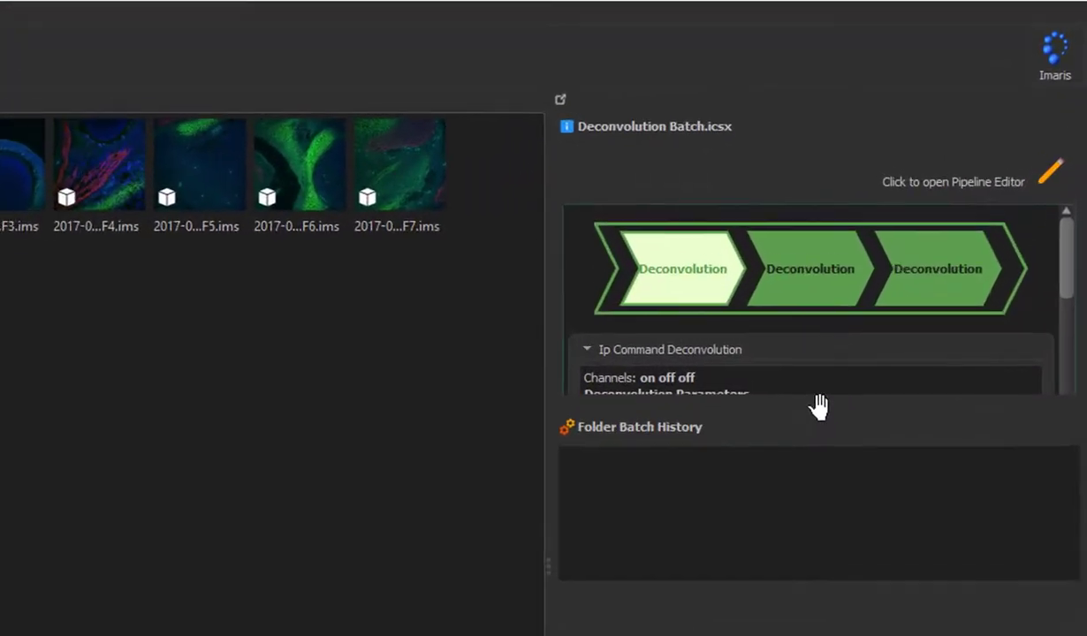
left_click_drag(926, 240, 925, 273)
left_click_drag(814, 468, 817, 620)
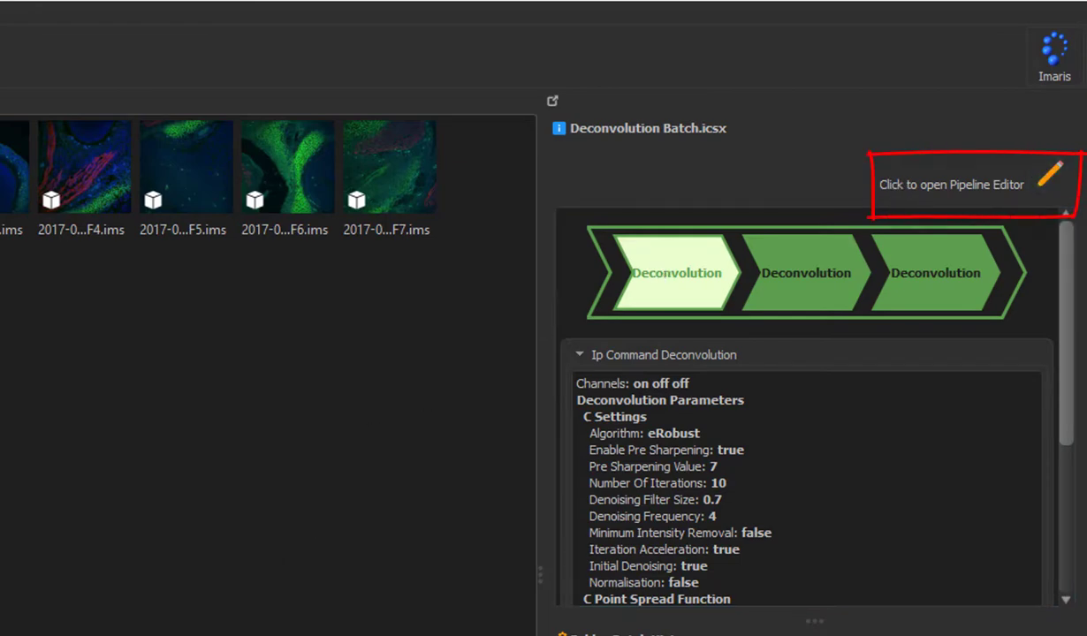
Remove the last Deconvolution command from Deconvolution Batch in the Pipeline Editor, then close the editor and discard the change
left_click(1049, 174)
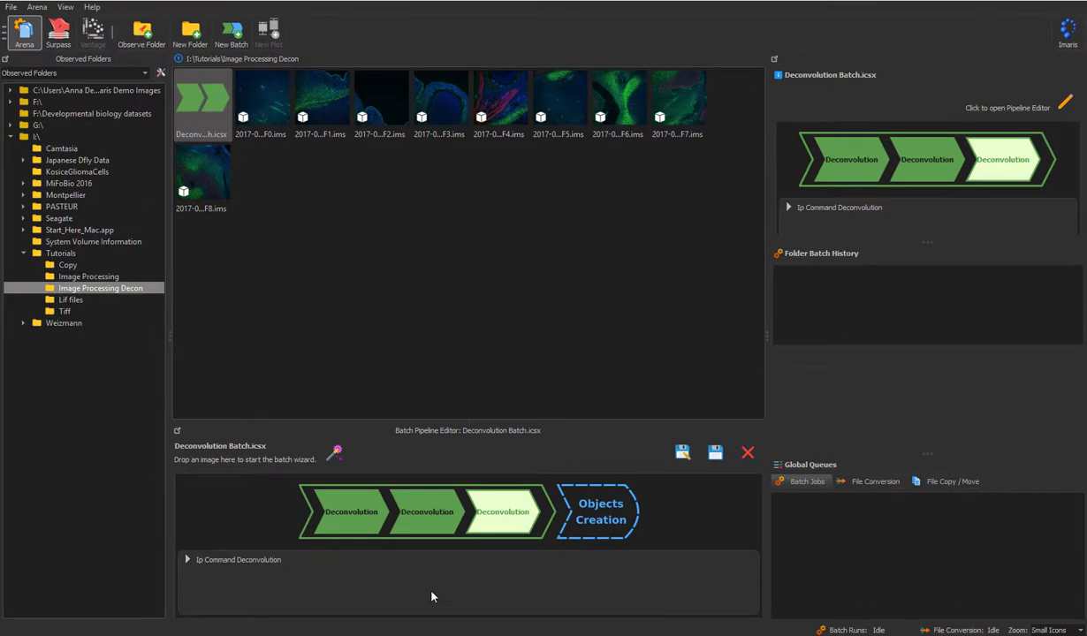
left_click(336, 454)
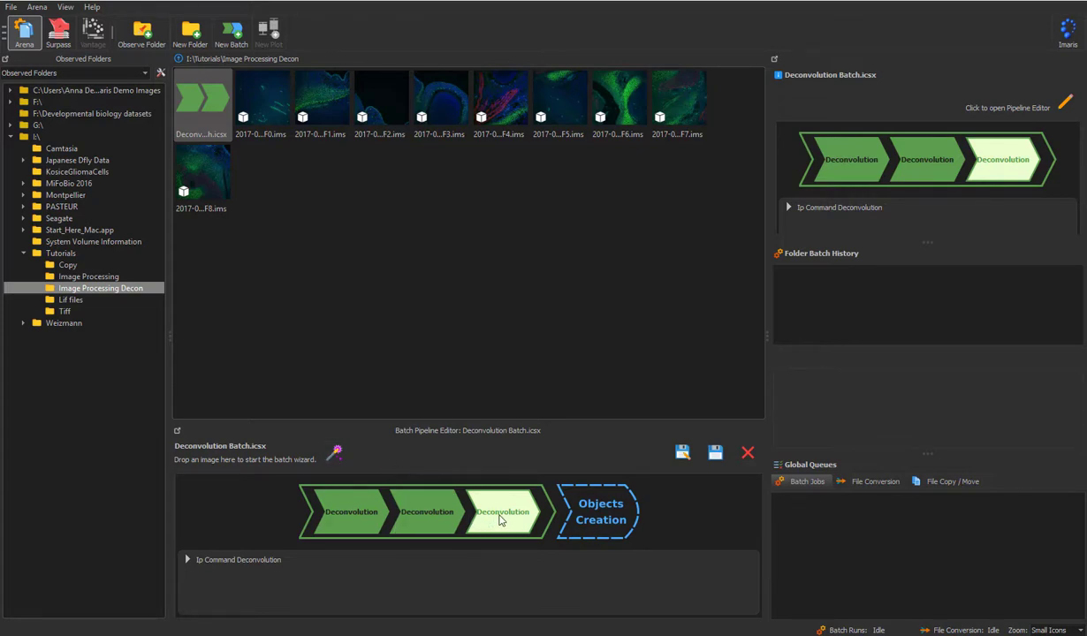
right_click(500, 520)
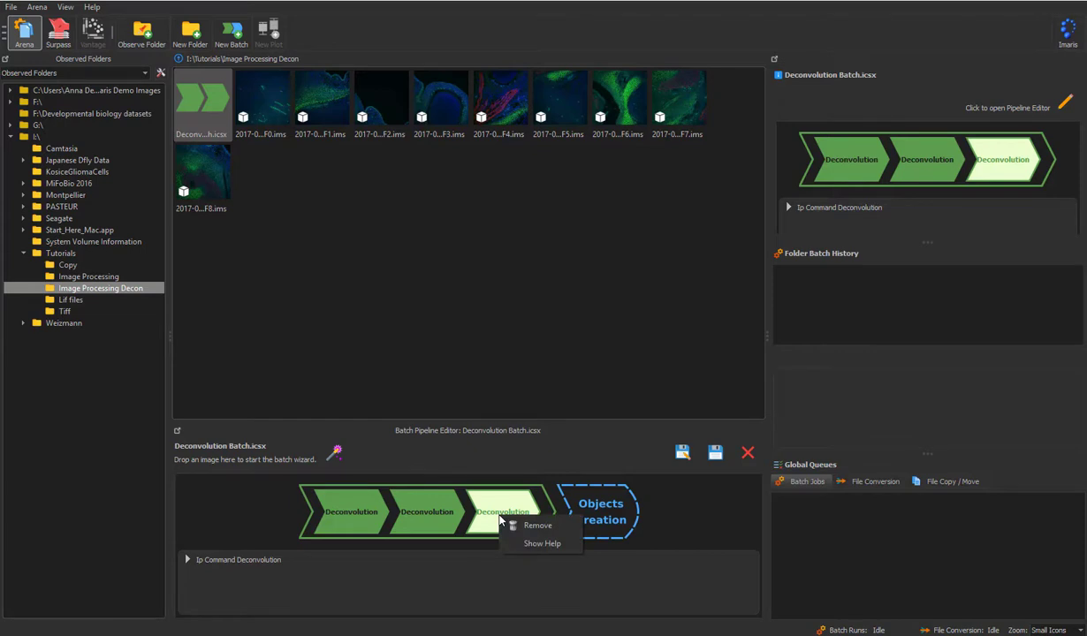
left_click(514, 526)
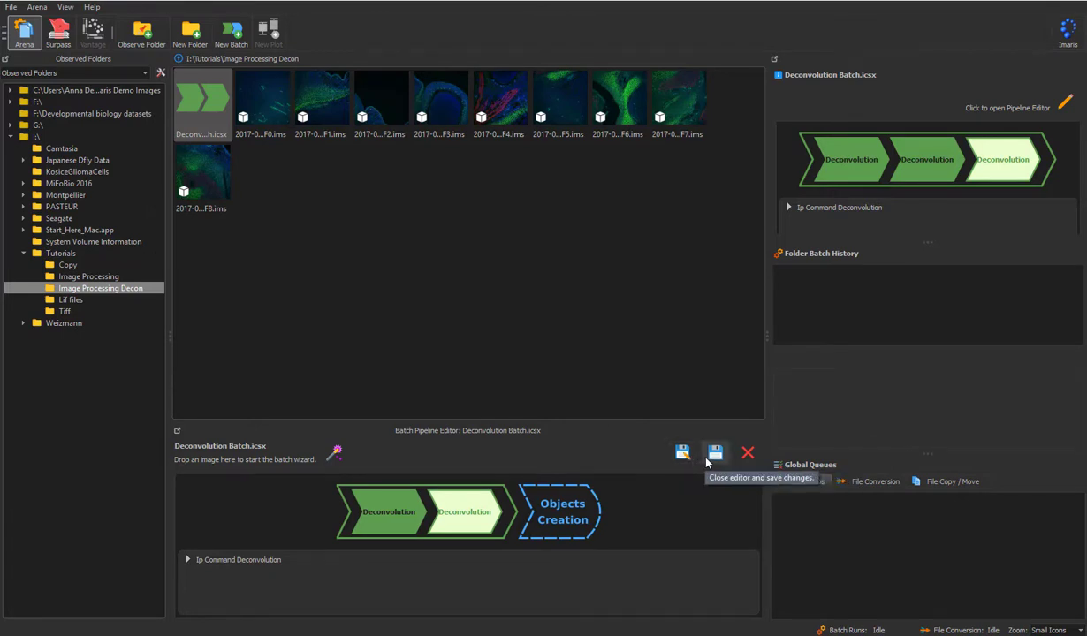
left_click(747, 453)
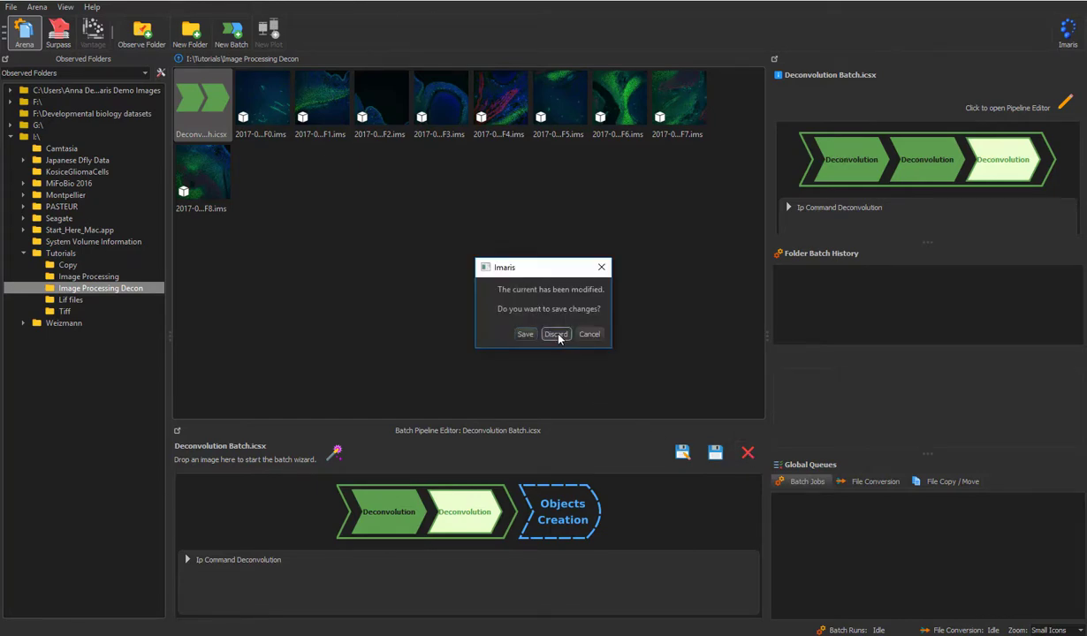
left_click(558, 335)
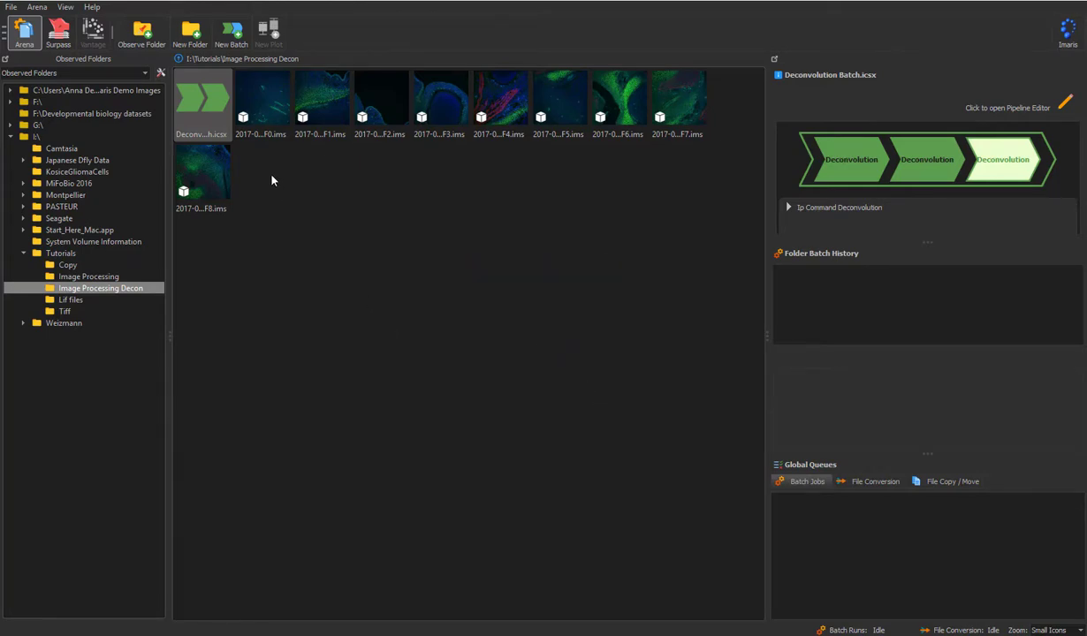
Run Deconvolution Batch on the images in the Image Processing Decon folder
right_click(212, 119)
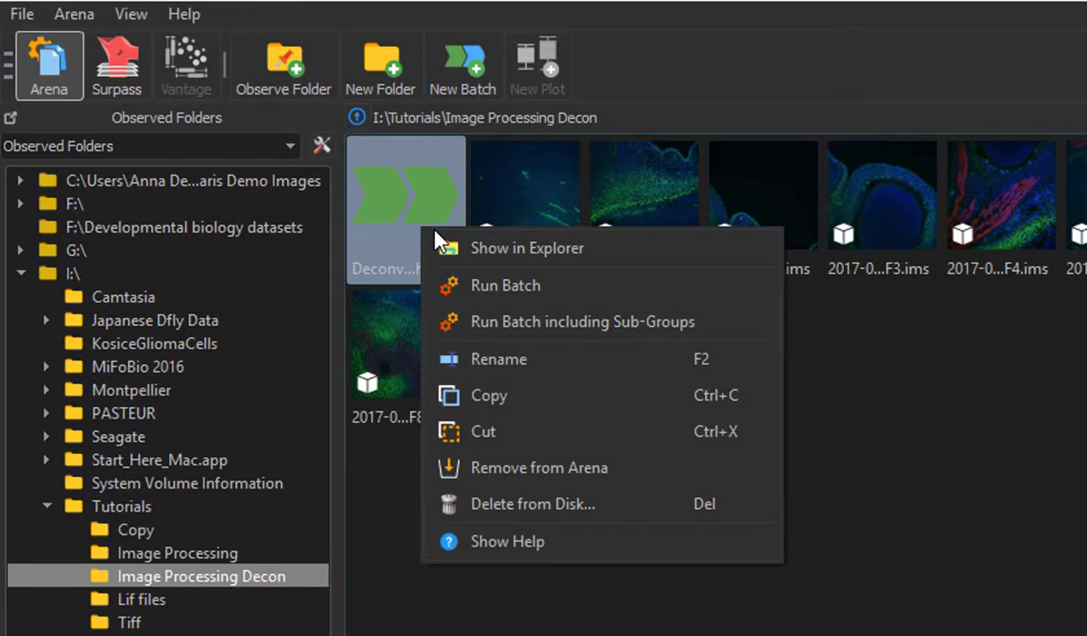
left_click(505, 291)
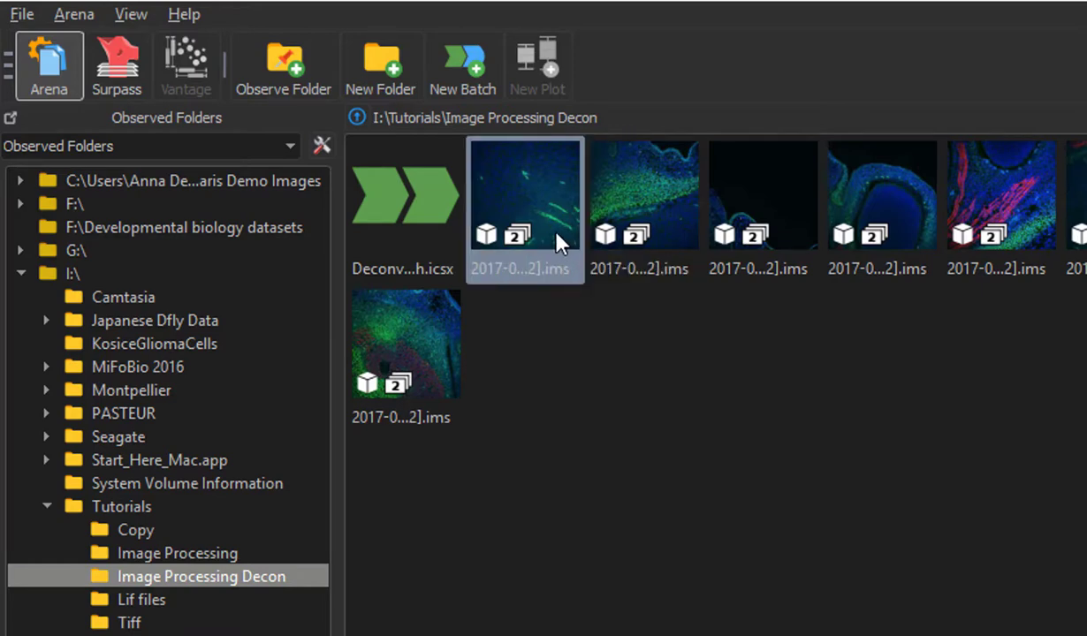
Examine the processed F1 image's properties, including its image stack, and its restore points
mouse_move(556, 235)
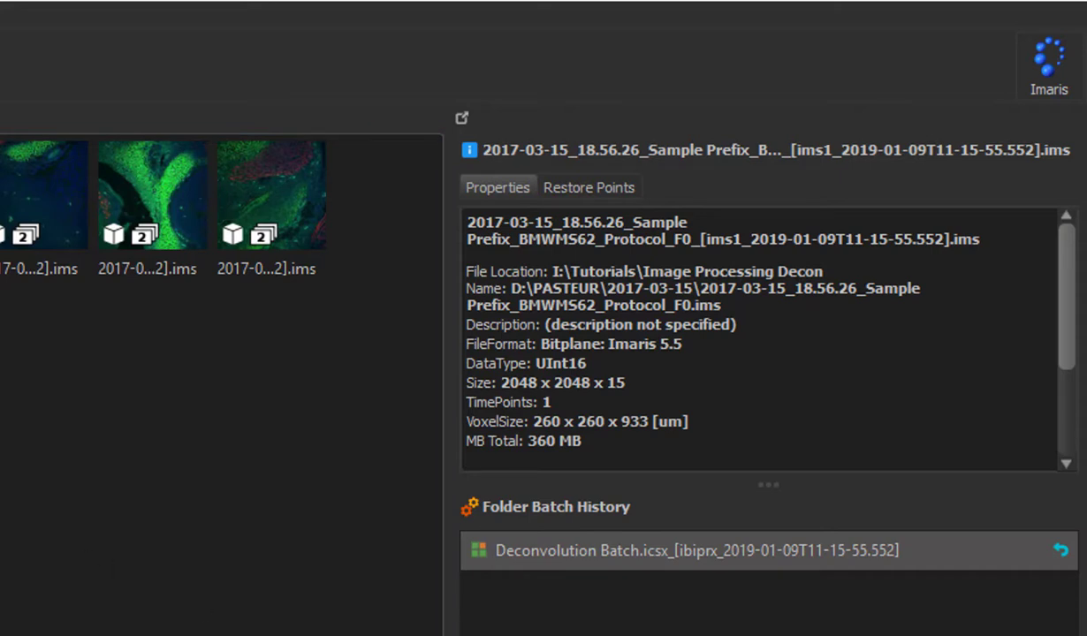
left_click(1, 196)
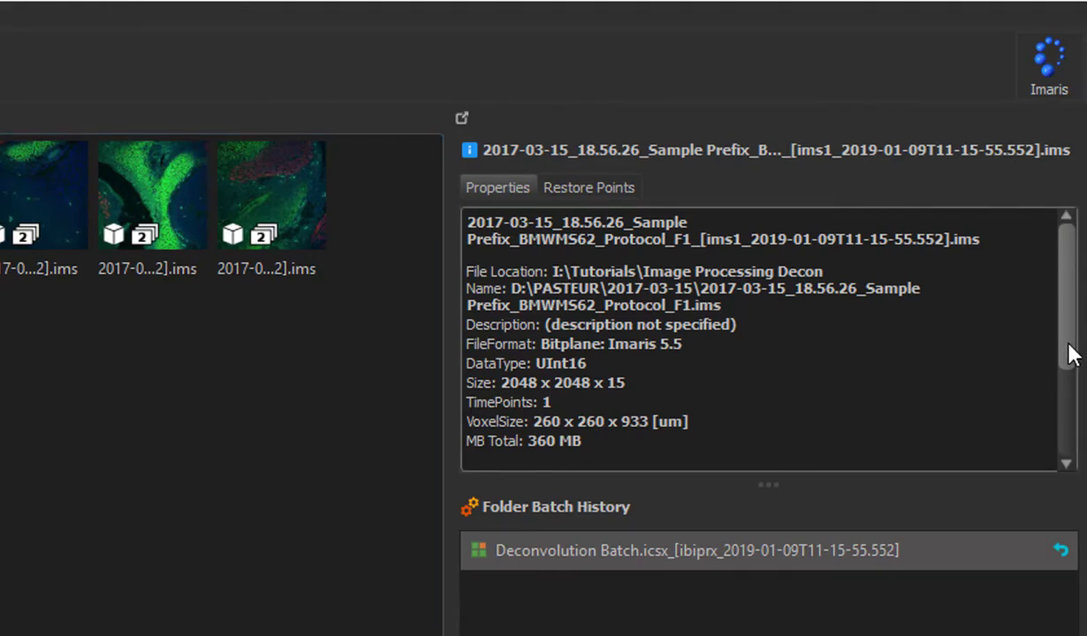
left_click_drag(1067, 352, 1080, 441)
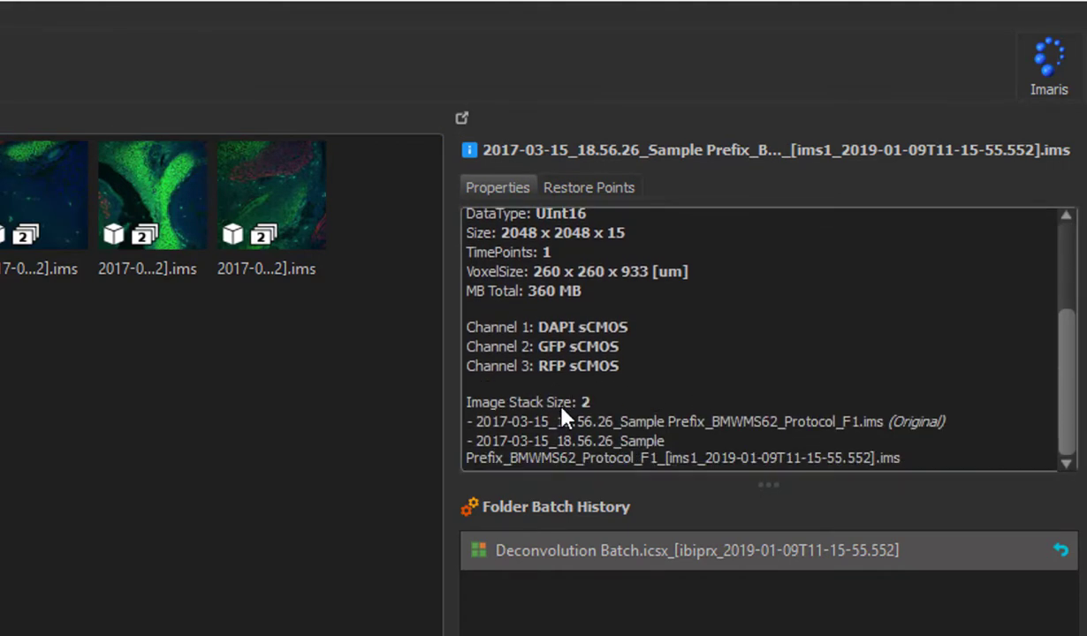
left_click(579, 190)
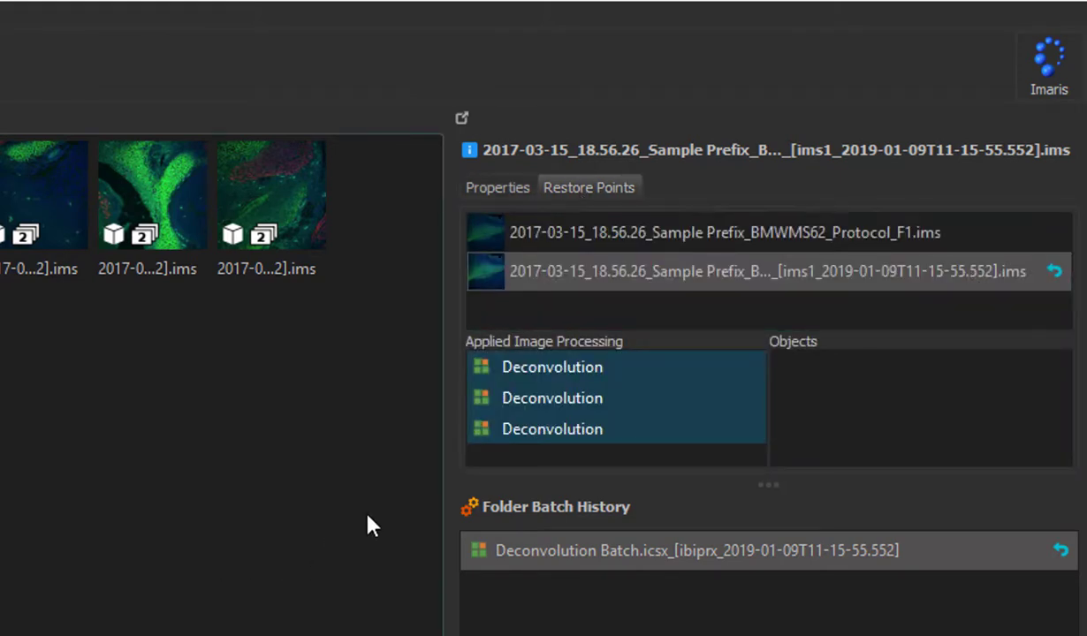